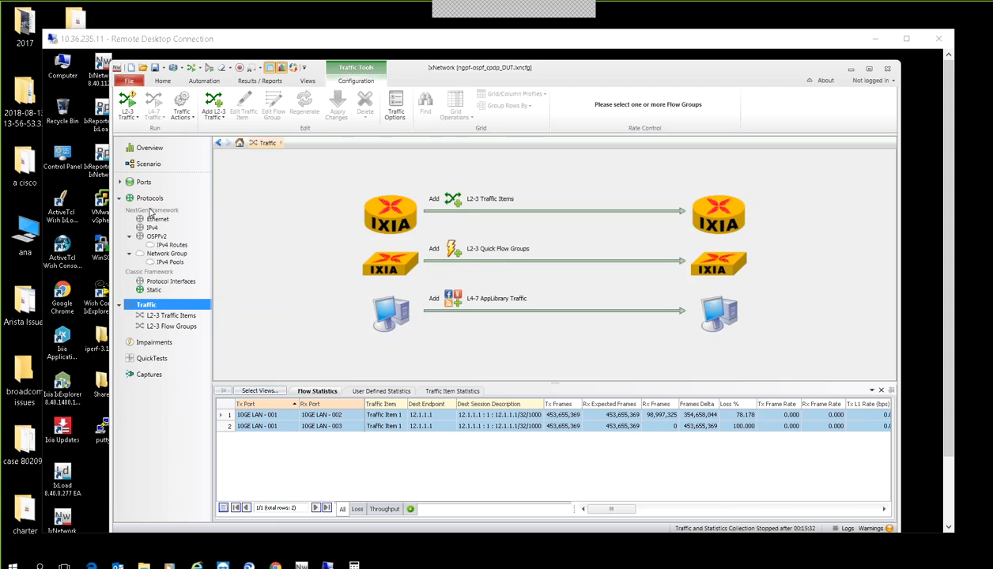
Review the ports of chassis Card 01 and their owners in the port selection, then close it.
{"action": "left_click", "coordinate": [140, 184]}
{"action": "left_click", "coordinate": [140, 183]}
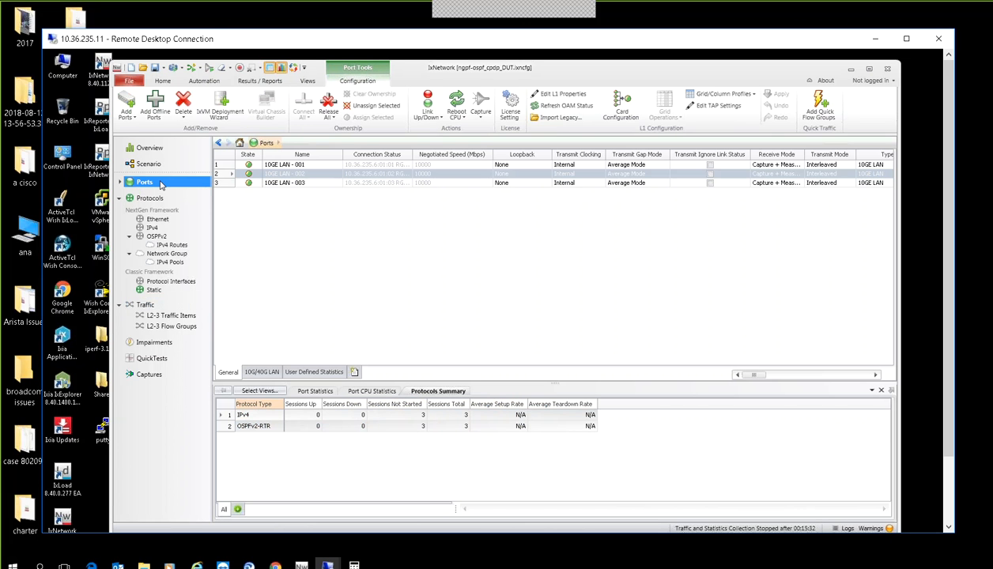
{"action": "left_click", "coordinate": [124, 114]}
{"action": "left_click", "coordinate": [136, 131]}
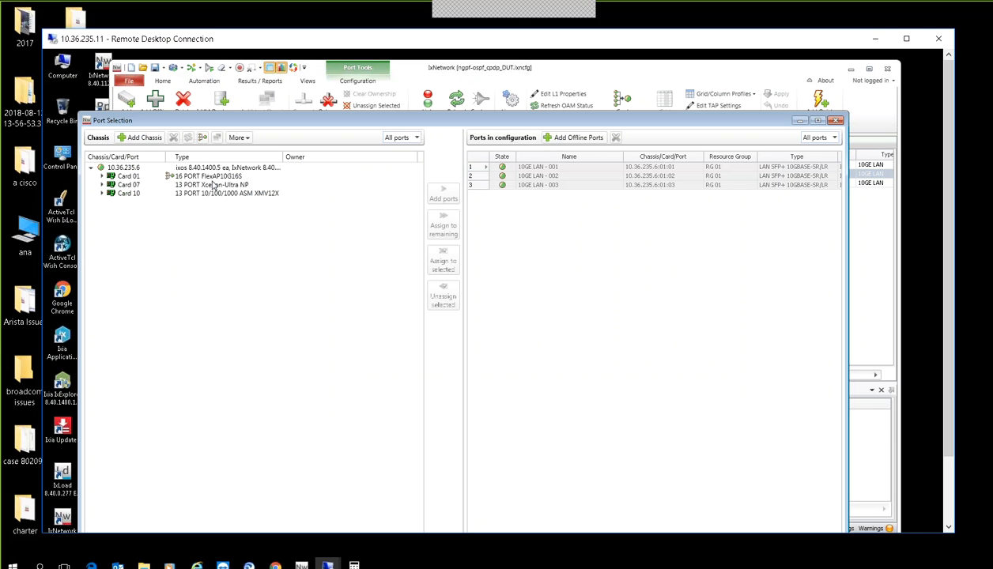
{"action": "left_click", "coordinate": [102, 176]}
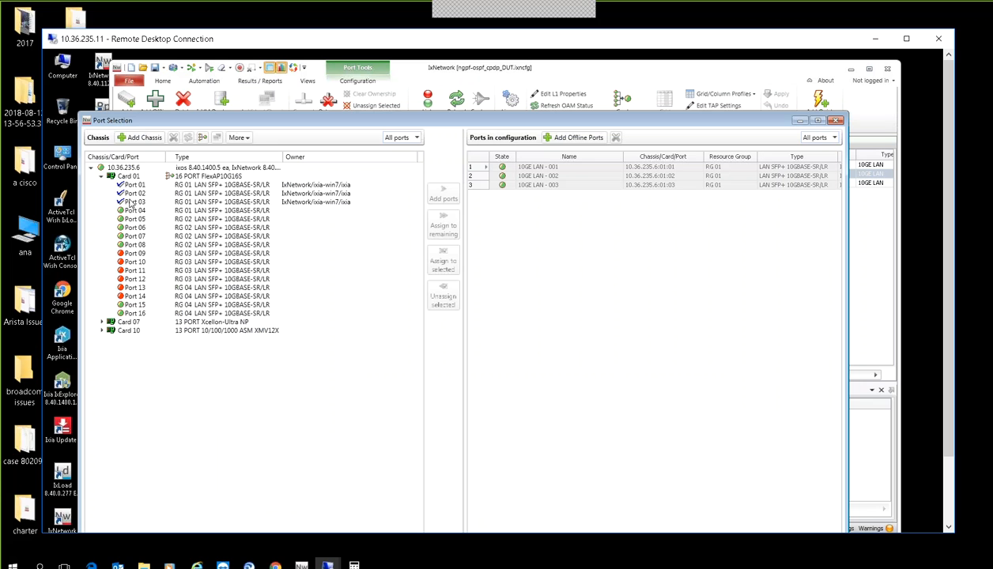
{"action": "left_click", "coordinate": [836, 121]}
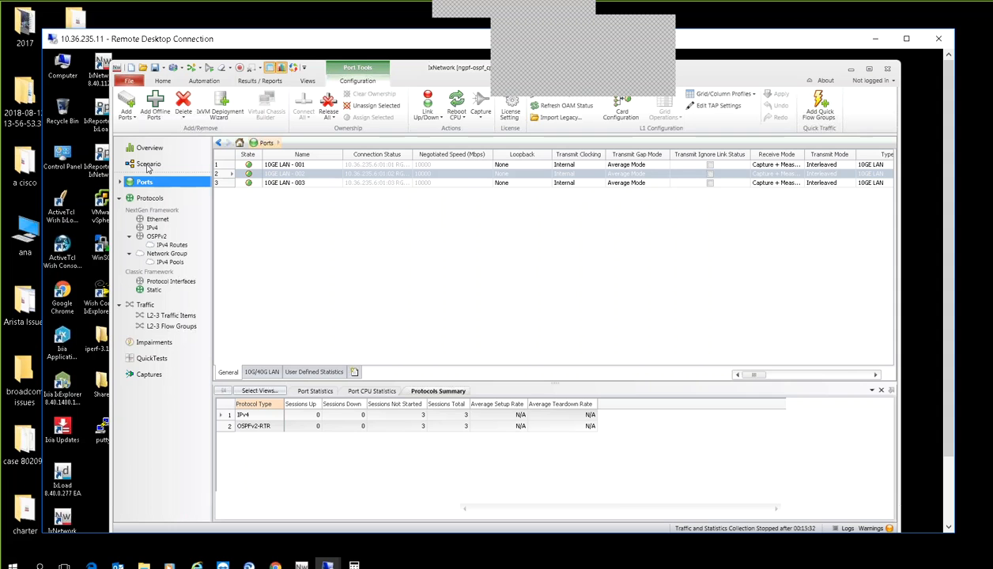
Inspect the IPv4 address pool of Network Group 1 in the scenario and start all protocols.
{"action": "left_click", "coordinate": [148, 164]}
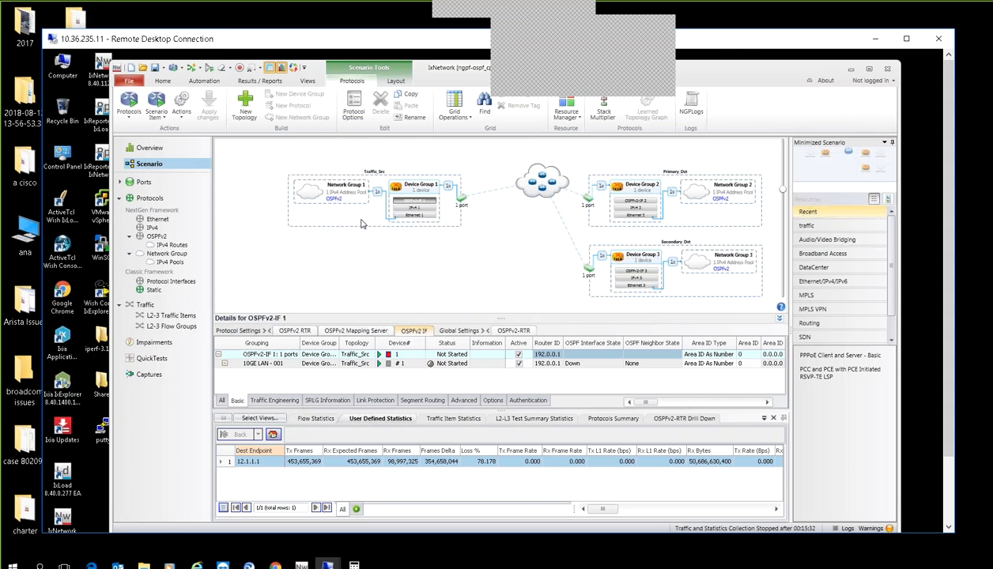
{"action": "left_click", "coordinate": [335, 196]}
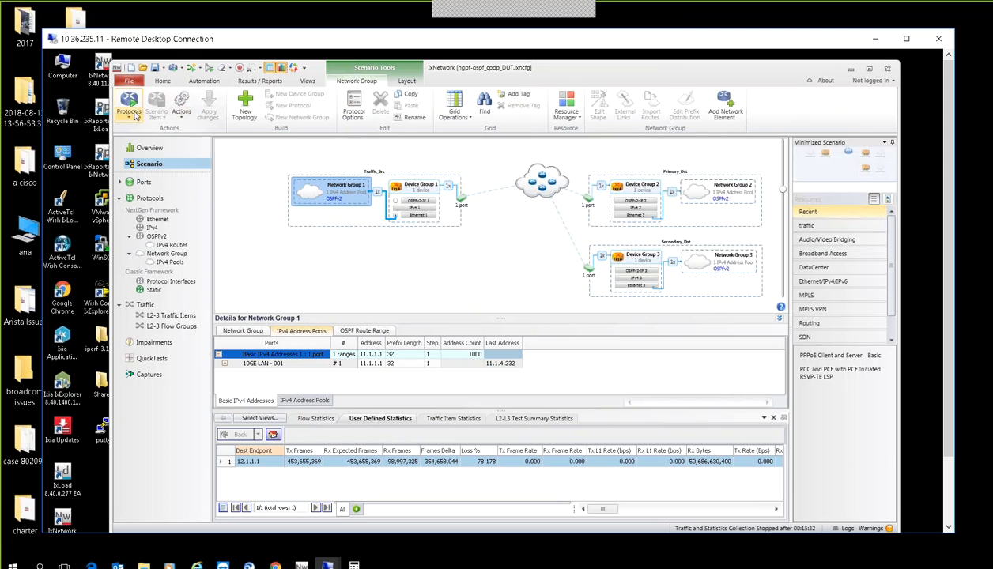
{"action": "left_click", "coordinate": [129, 115]}
{"action": "left_click", "coordinate": [131, 133]}
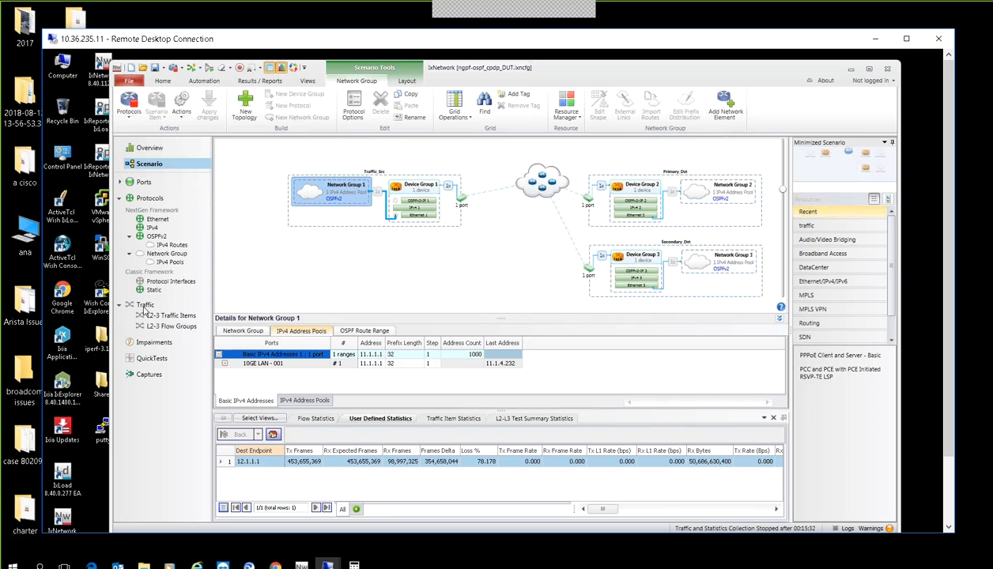
Review the CP/DP Convergence settings in the traffic options, including the data plane threshold and jitter window.
{"action": "left_click", "coordinate": [145, 305]}
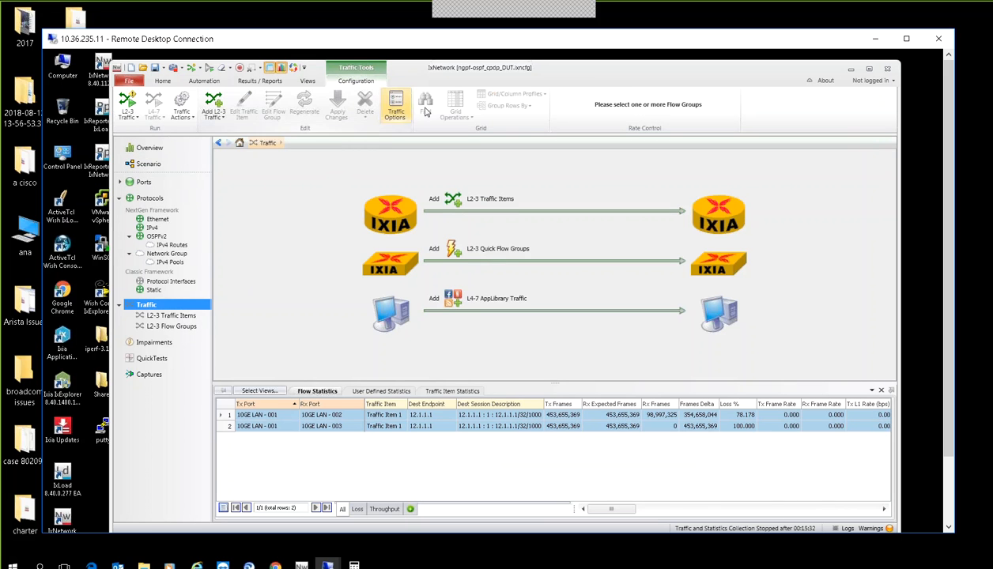
{"action": "left_click", "coordinate": [396, 110]}
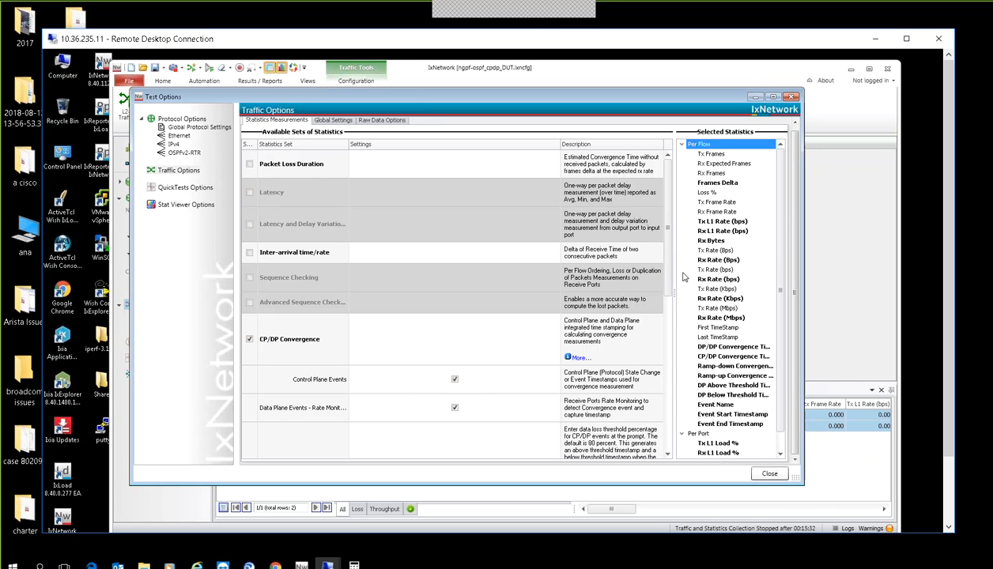
{"action": "left_click_drag", "start_coordinate": [673, 281], "coordinate": [676, 340]}
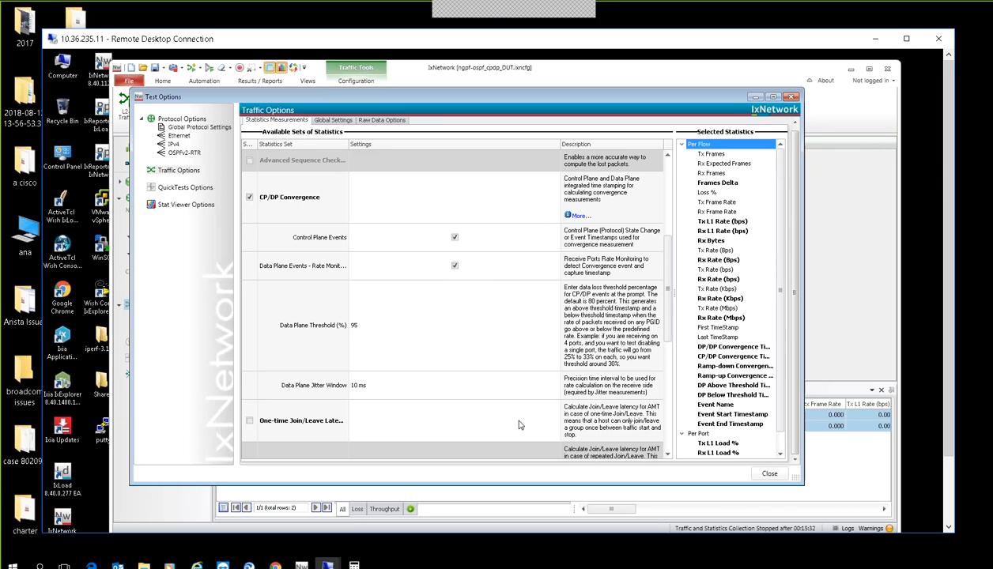
{"action": "left_click", "coordinate": [769, 473]}
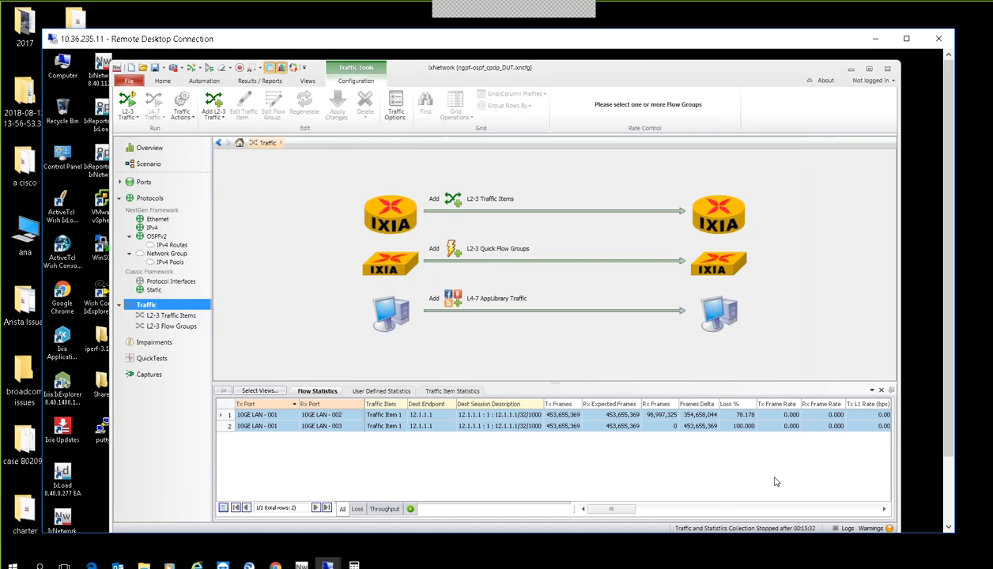
Open the topology of Traffic Item 1 and apply the L2-3 traffic.
{"action": "left_click", "coordinate": [172, 315]}
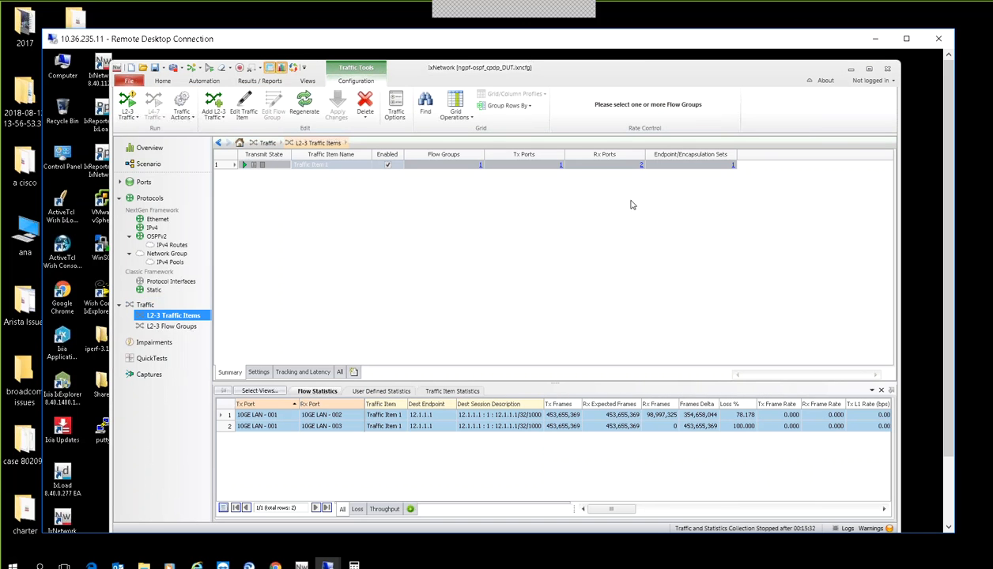
{"action": "double_click", "coordinate": [643, 166]}
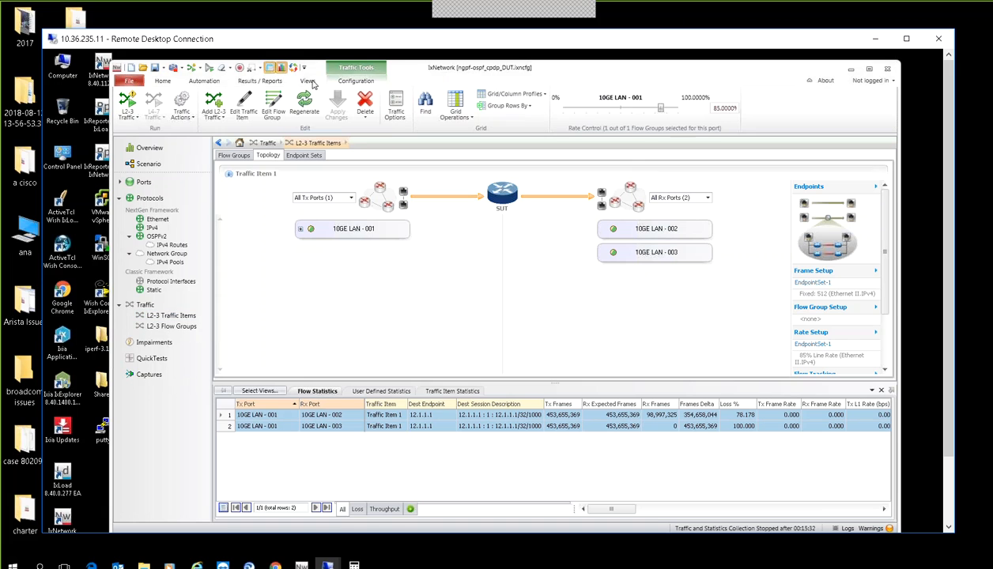
{"action": "left_click", "coordinate": [132, 122]}
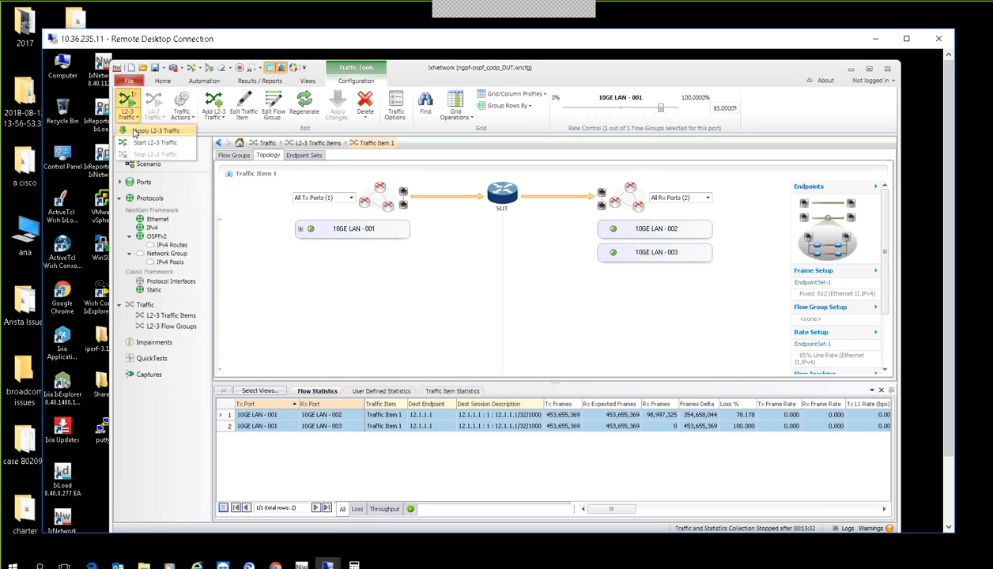
{"action": "left_click", "coordinate": [136, 130]}
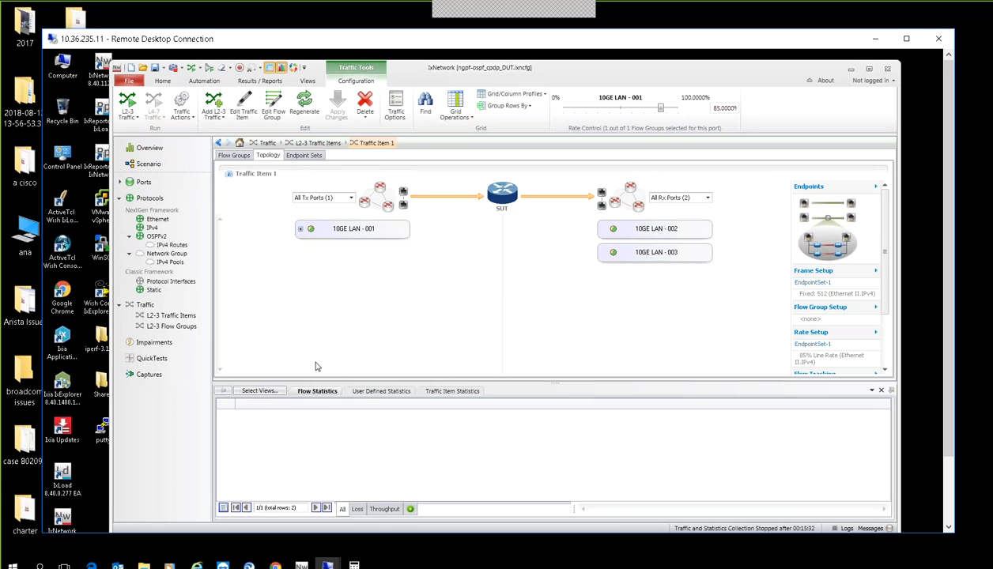
Accept the current selection of traffic statistics views, display Flow Statistics and start the L2-3 traffic.
{"action": "left_click", "coordinate": [247, 392]}
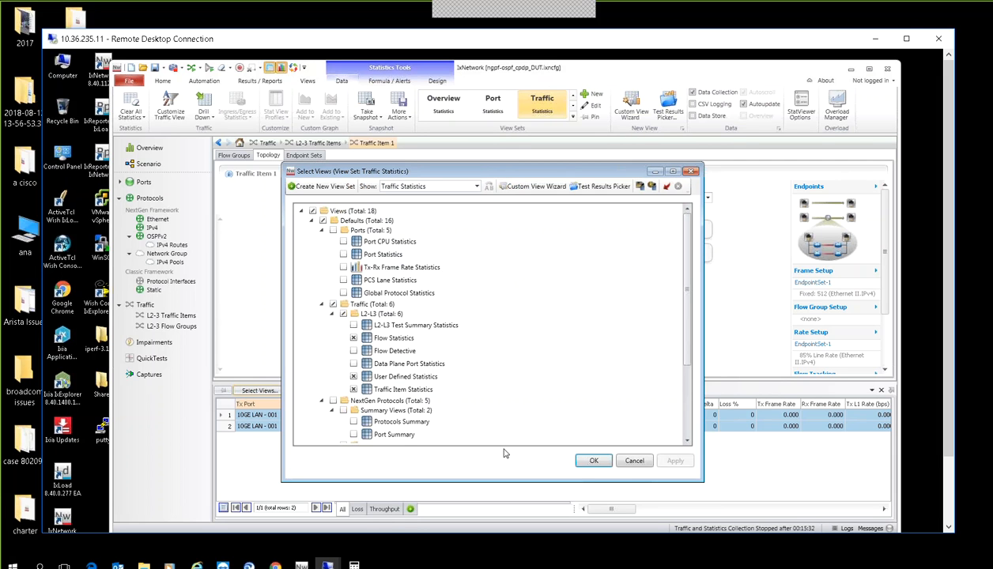
{"action": "left_click", "coordinate": [588, 464]}
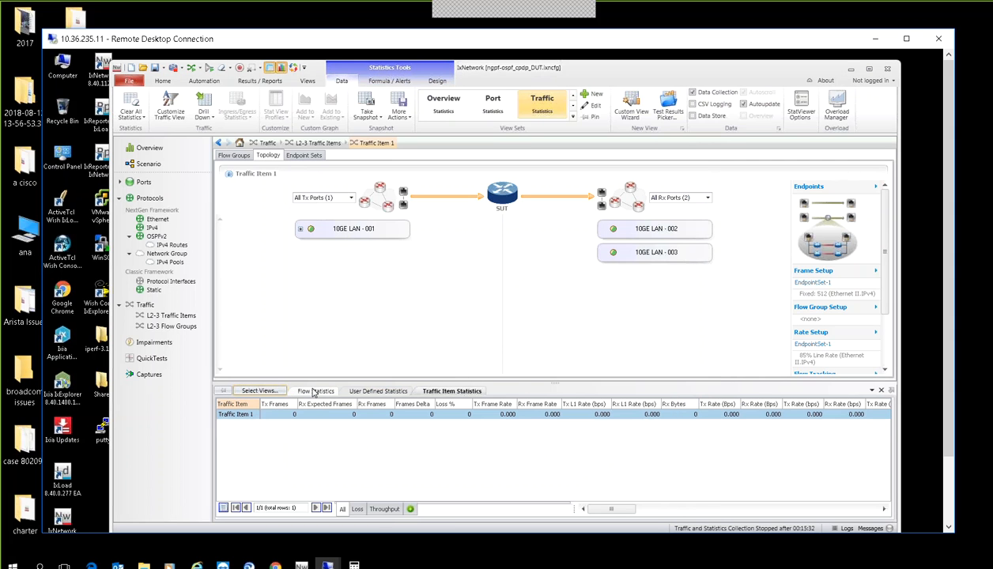
{"action": "left_click", "coordinate": [314, 391]}
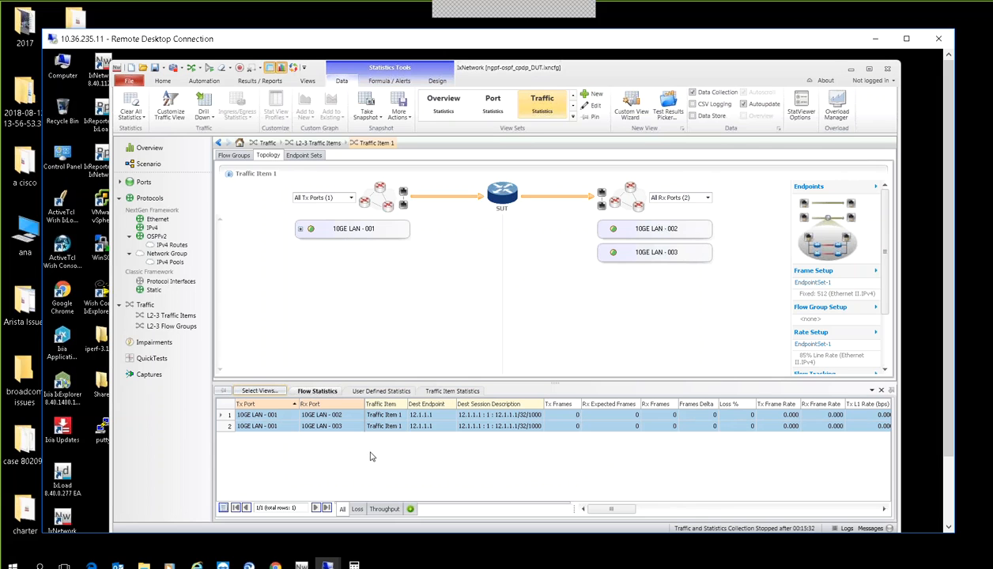
{"action": "left_click", "coordinate": [194, 70]}
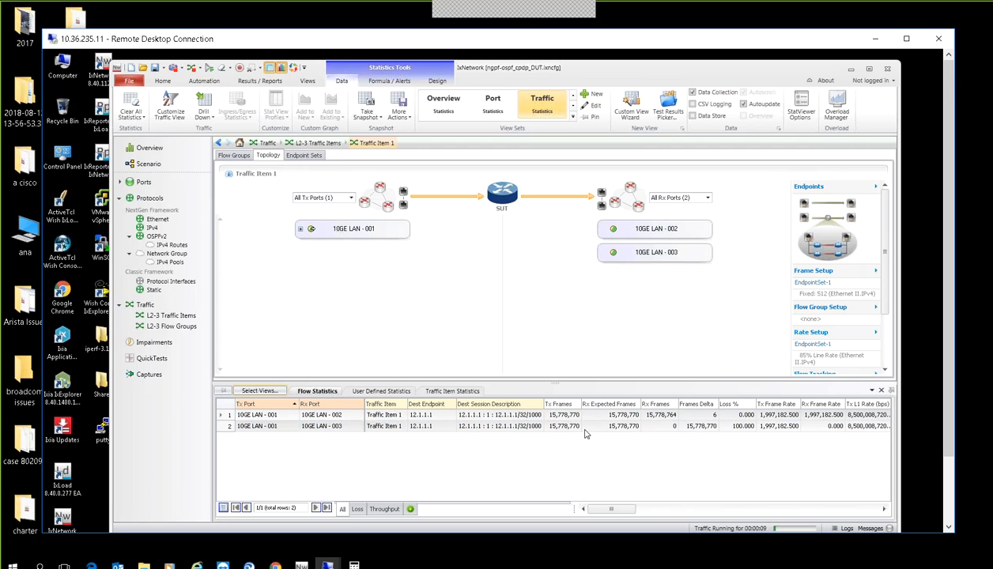
Examine the loss, threshold timestamp and event columns in Flow Statistics and the convergence time columns in User Defined Statistics.
{"action": "left_click", "coordinate": [705, 428]}
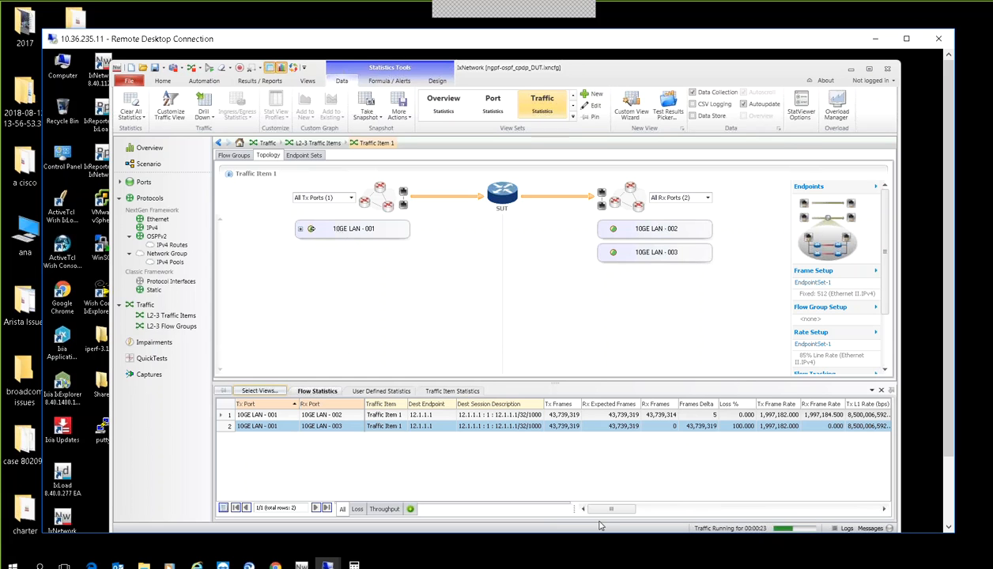
{"action": "left_click_drag", "start_coordinate": [593, 505], "coordinate": [842, 497]}
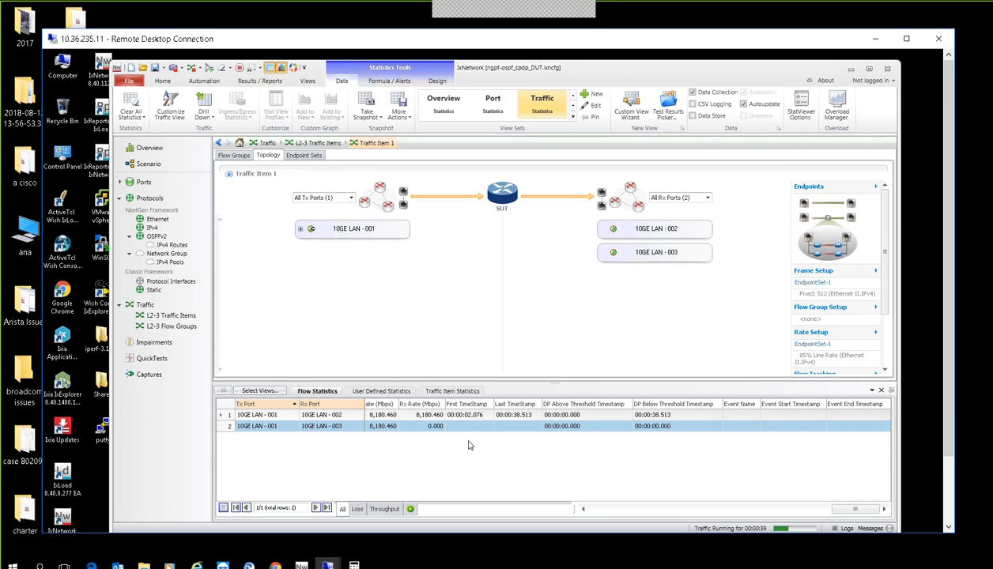
{"action": "left_click", "coordinate": [360, 392]}
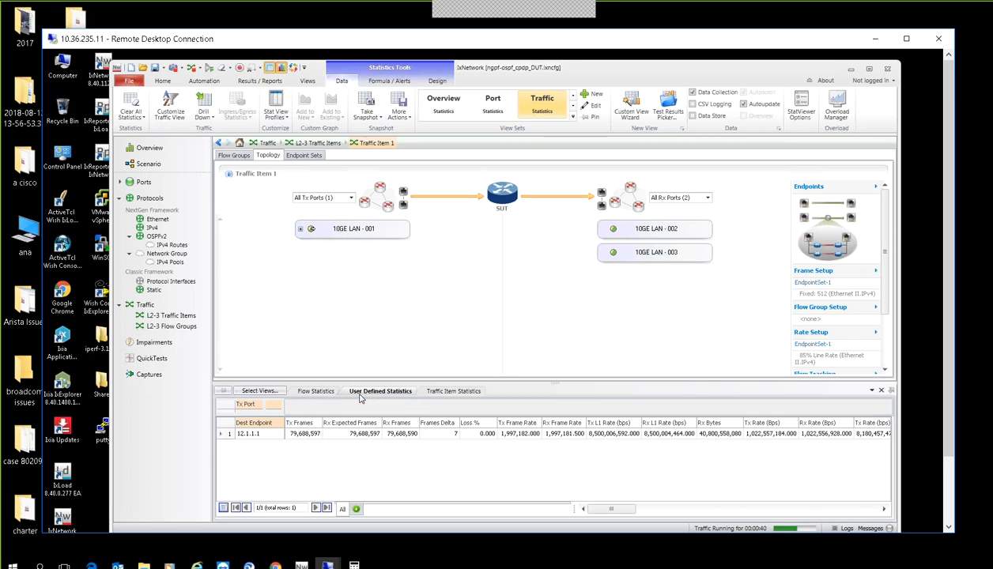
{"action": "left_click_drag", "start_coordinate": [597, 513], "coordinate": [873, 516]}
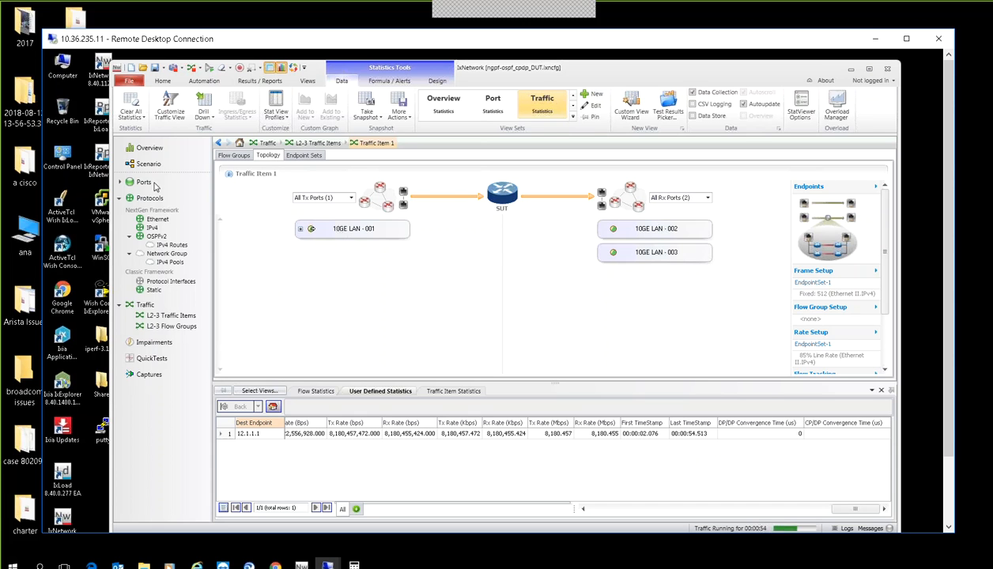
Check the OSPFv2 interface of Device Group 2 in the scenario and bring down the link of port 10GE LAN - 002.
{"action": "left_click", "coordinate": [148, 163]}
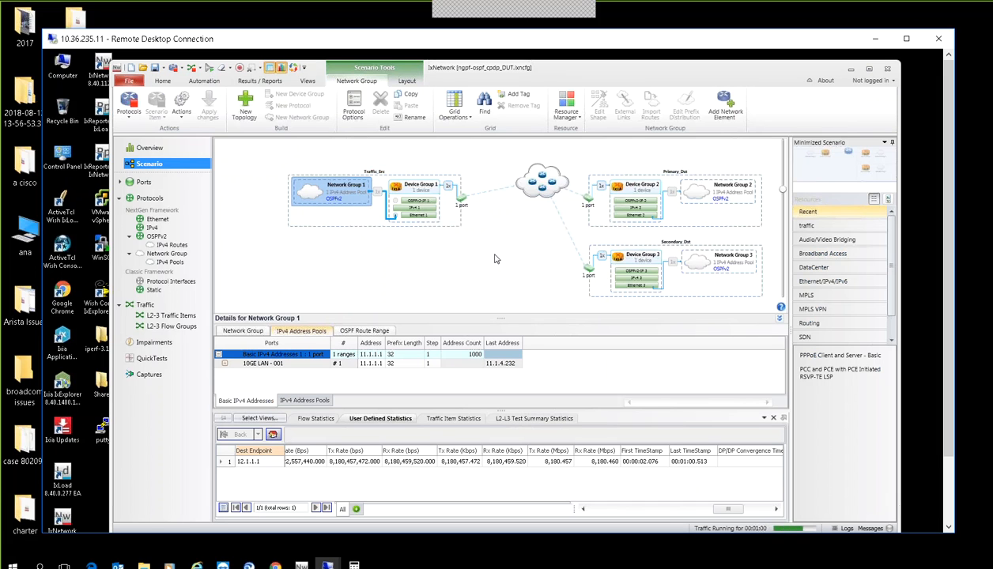
{"action": "left_click", "coordinate": [618, 202]}
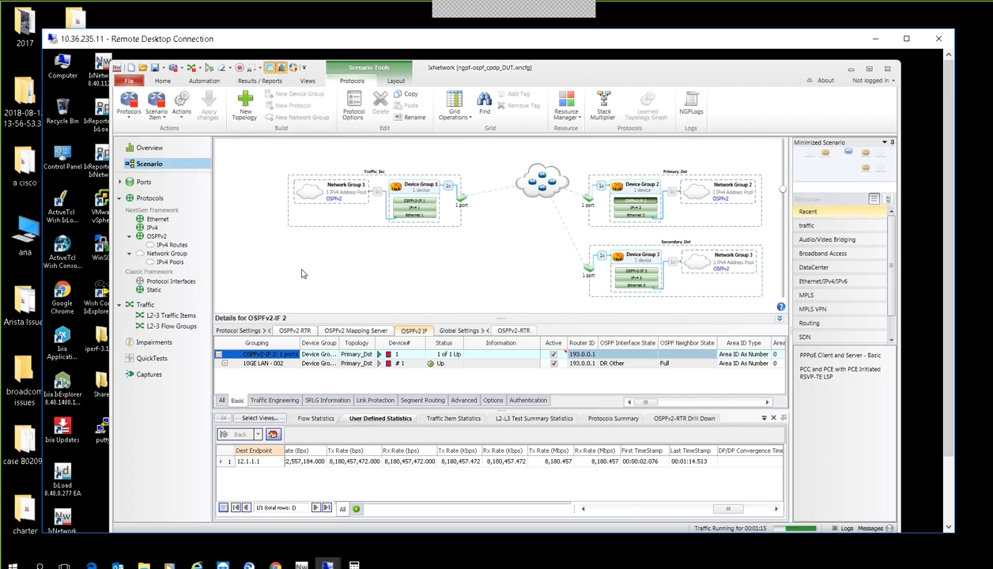
{"action": "left_click", "coordinate": [141, 182]}
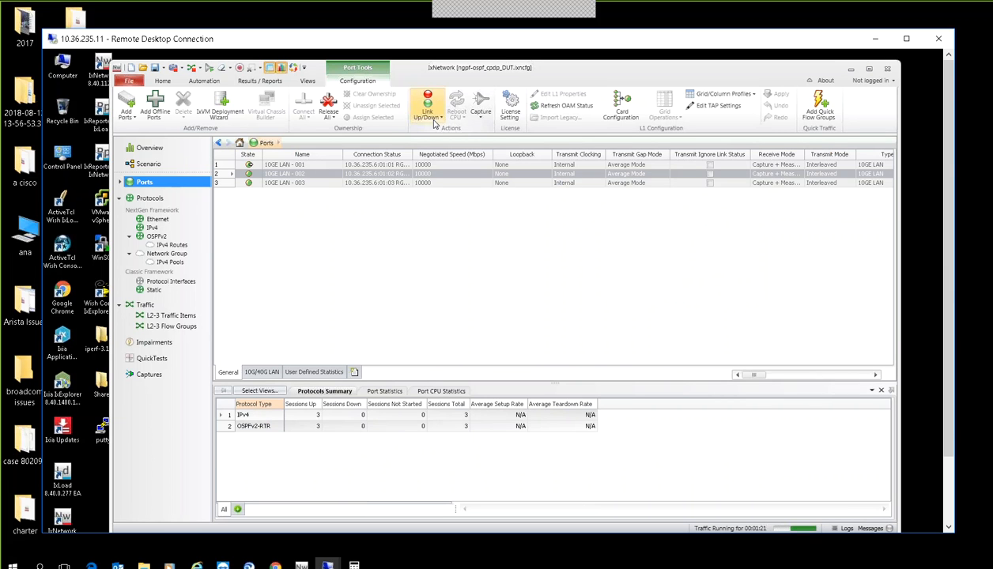
{"action": "left_click", "coordinate": [428, 117]}
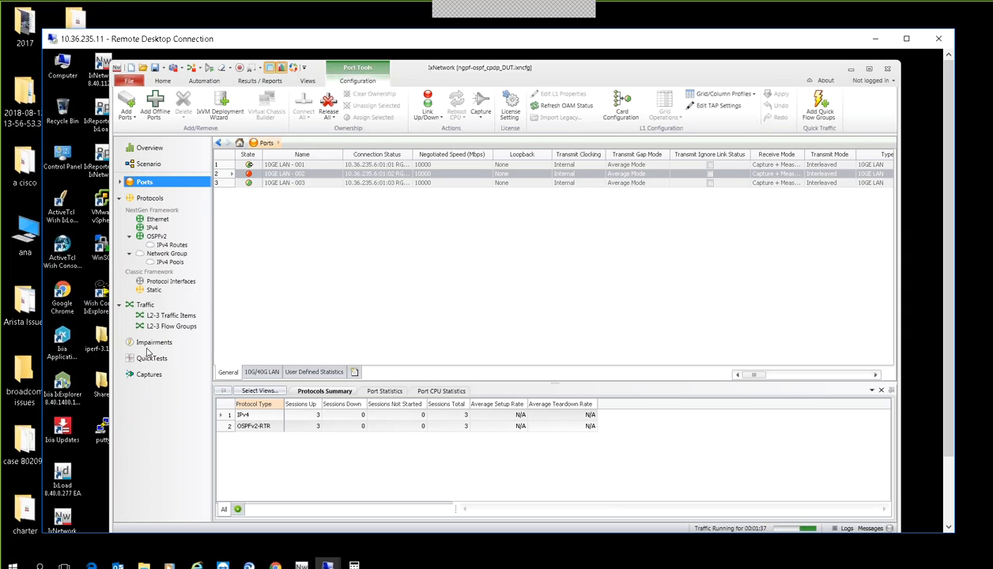
Examine the received frames, data plane threshold timestamps and event timestamps of both flows in Flow Statistics.
{"action": "left_click", "coordinate": [146, 305]}
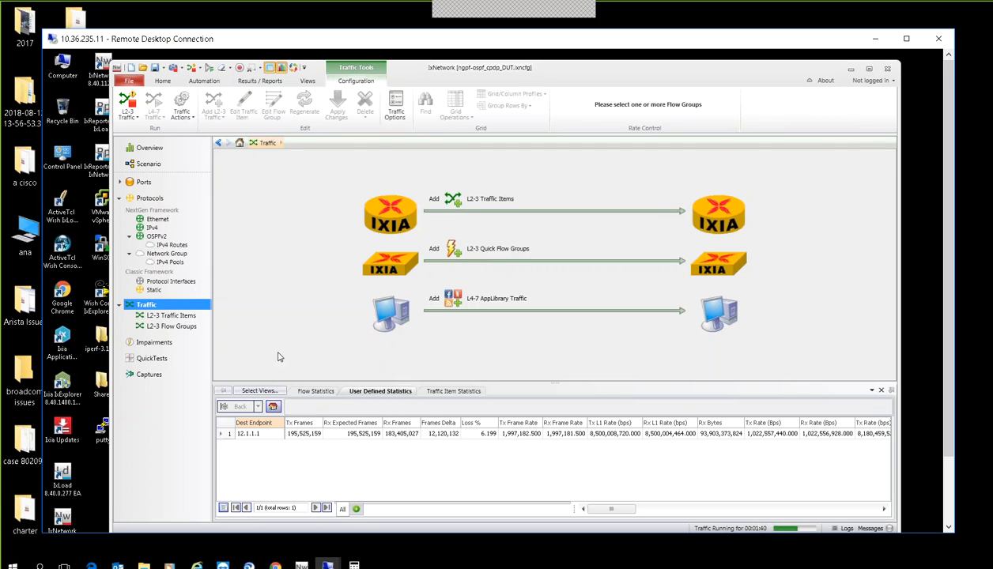
{"action": "left_click", "coordinate": [314, 392]}
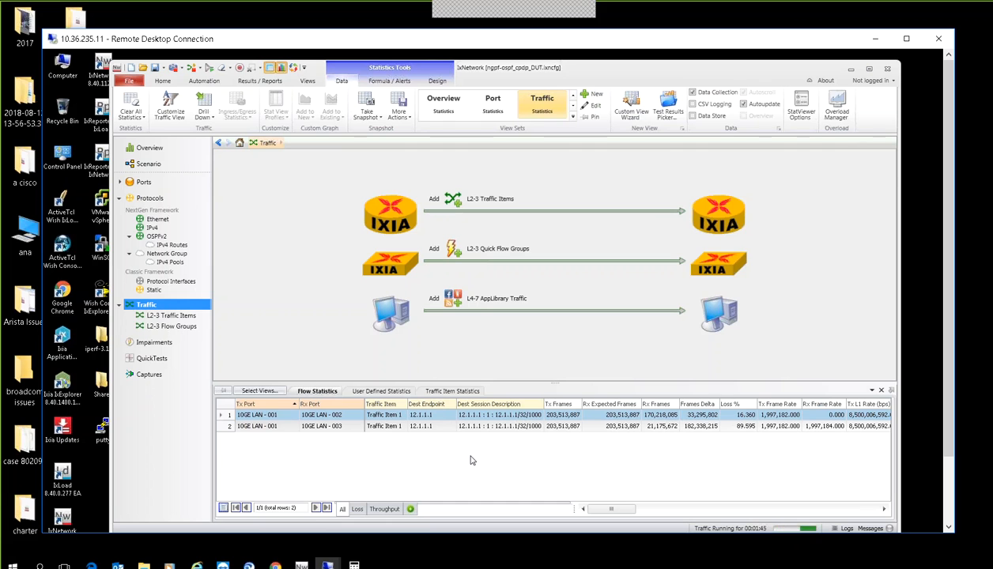
{"action": "left_click_drag", "start_coordinate": [606, 511], "coordinate": [627, 511]}
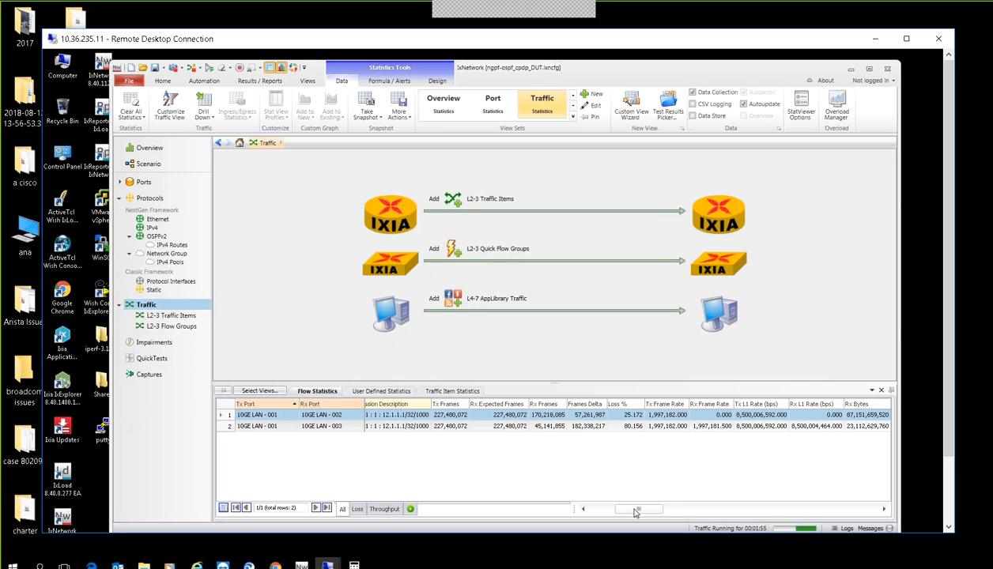
{"action": "left_click_drag", "start_coordinate": [637, 512], "coordinate": [854, 517]}
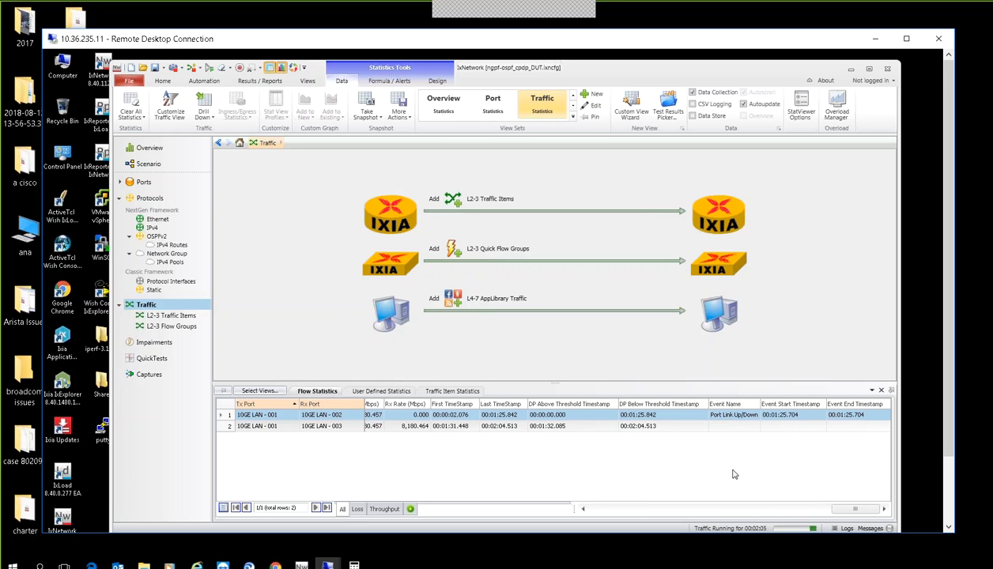
Read the DP/DP and CP/DP convergence times for destination 12.1.1.1 in User Defined Statistics and compare them with the flow event timestamps.
{"action": "left_click", "coordinate": [368, 392]}
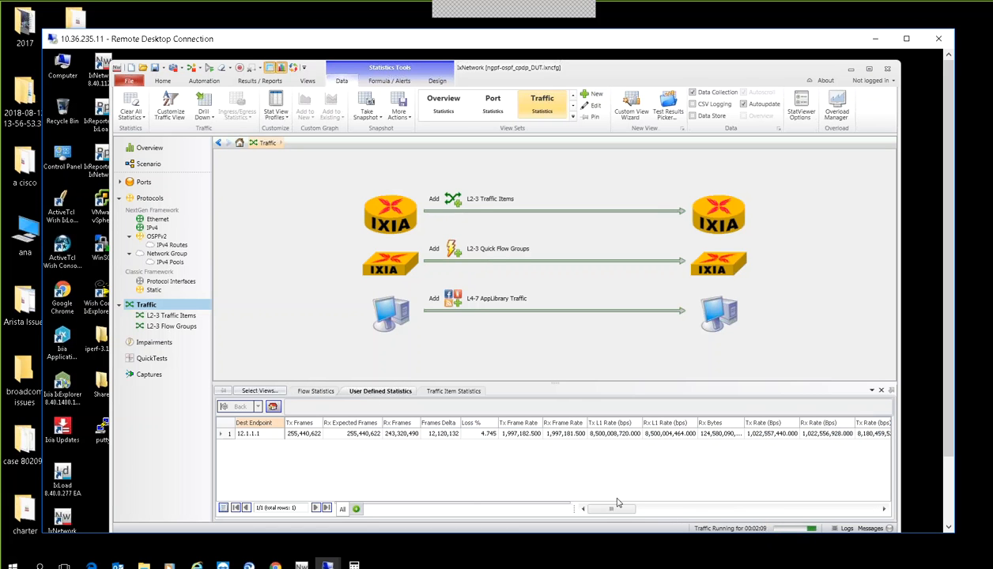
{"action": "left_click_drag", "start_coordinate": [615, 510], "coordinate": [879, 508]}
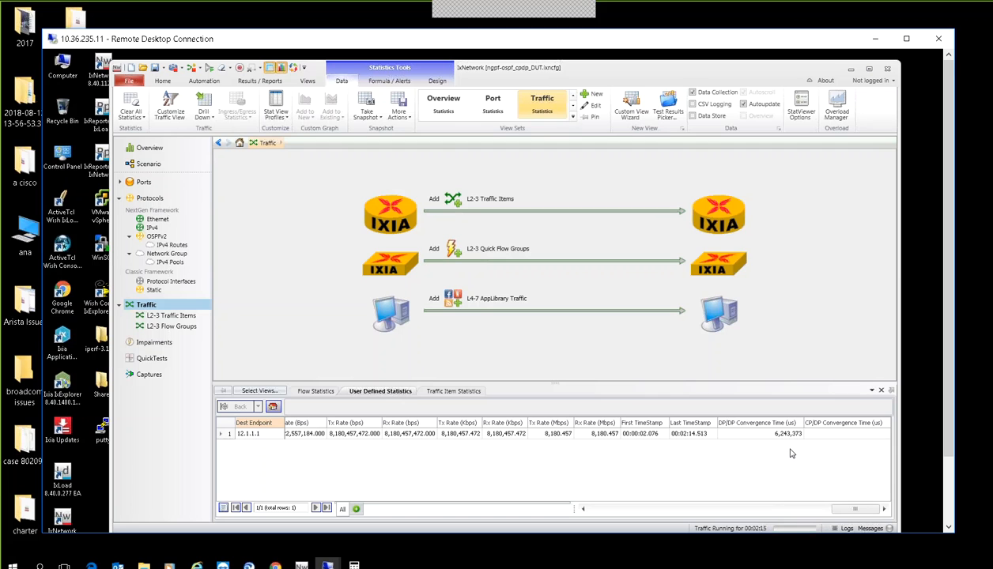
{"action": "left_click", "coordinate": [315, 393]}
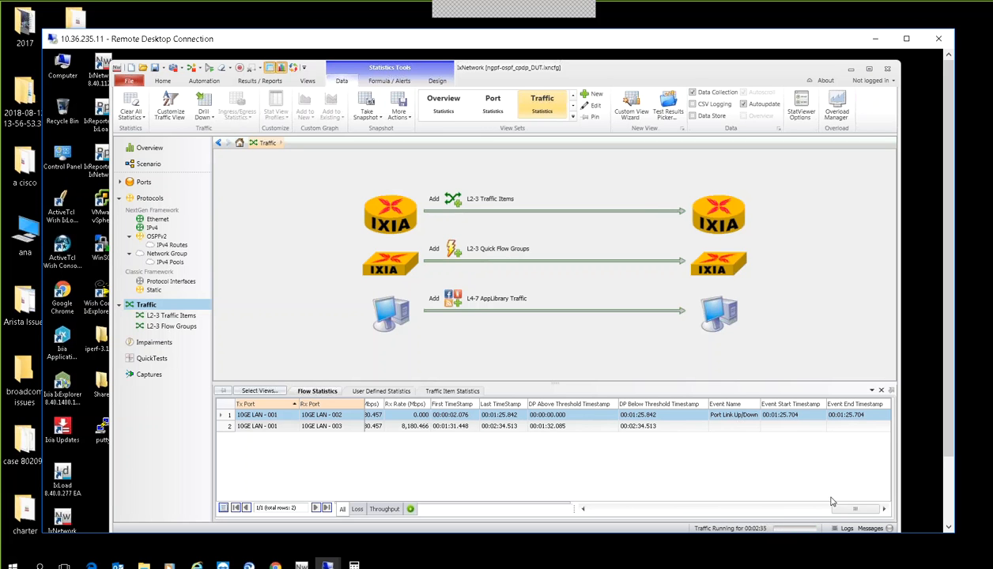
{"action": "left_click_drag", "start_coordinate": [846, 516], "coordinate": [871, 506]}
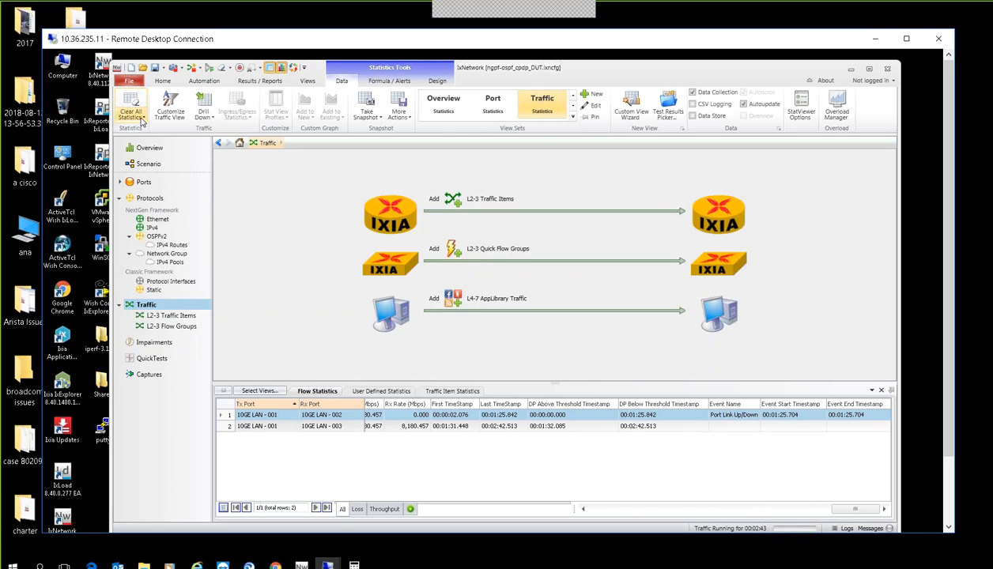
Clear the CP/DP convergence statistics and simulate link up on port 10GE LAN - 002.
{"action": "left_click", "coordinate": [140, 119]}
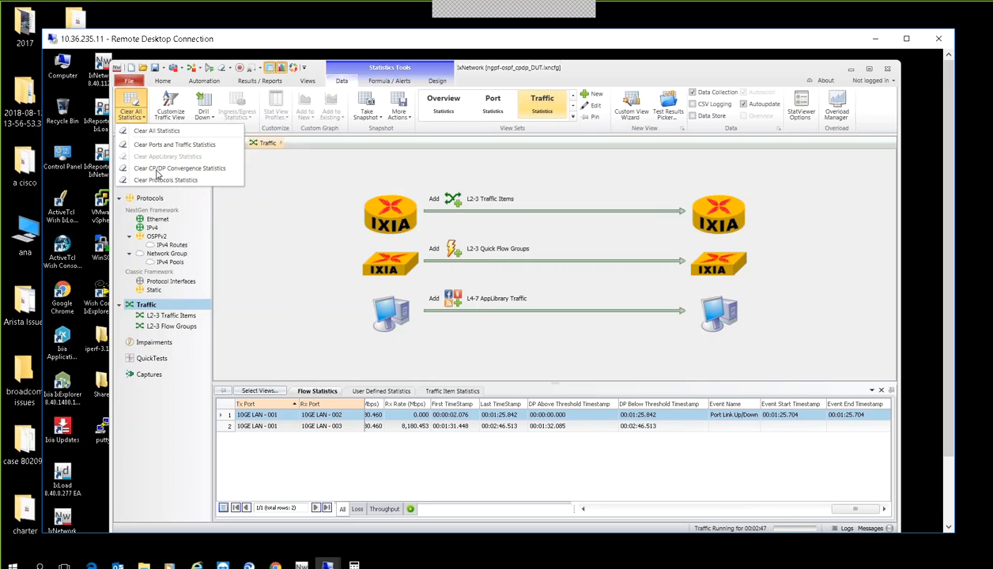
{"action": "left_click", "coordinate": [156, 169]}
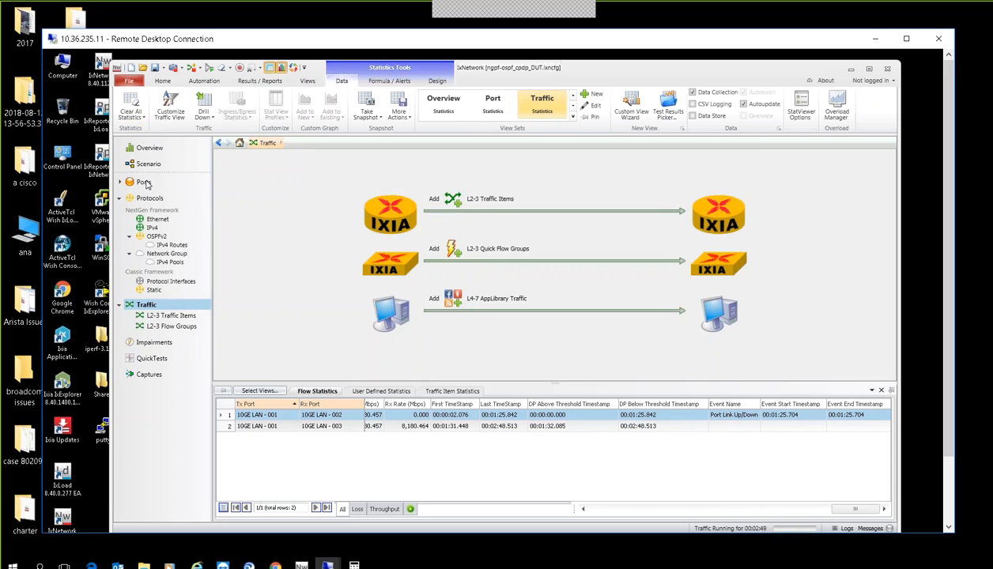
{"action": "left_click", "coordinate": [143, 182]}
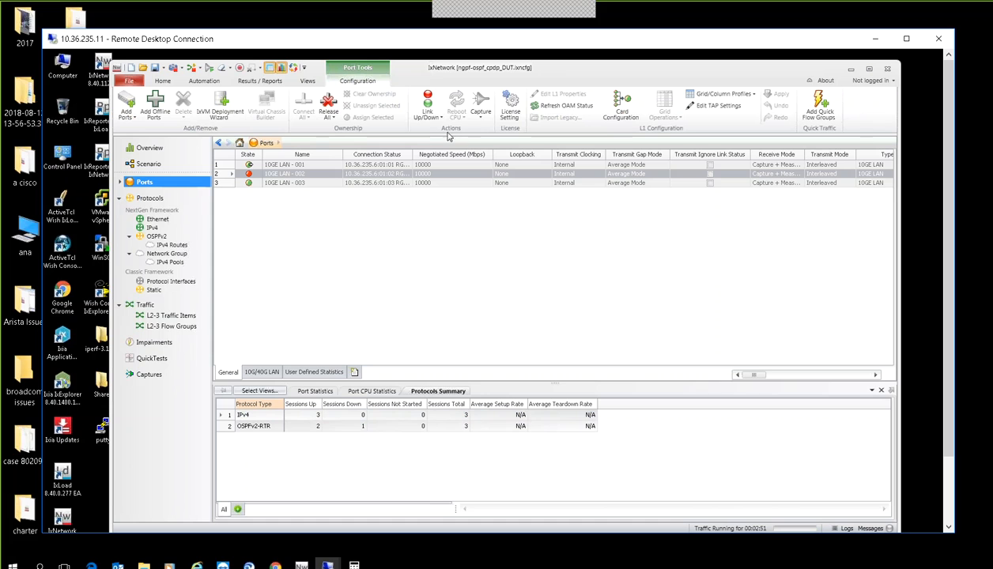
{"action": "left_click", "coordinate": [427, 113]}
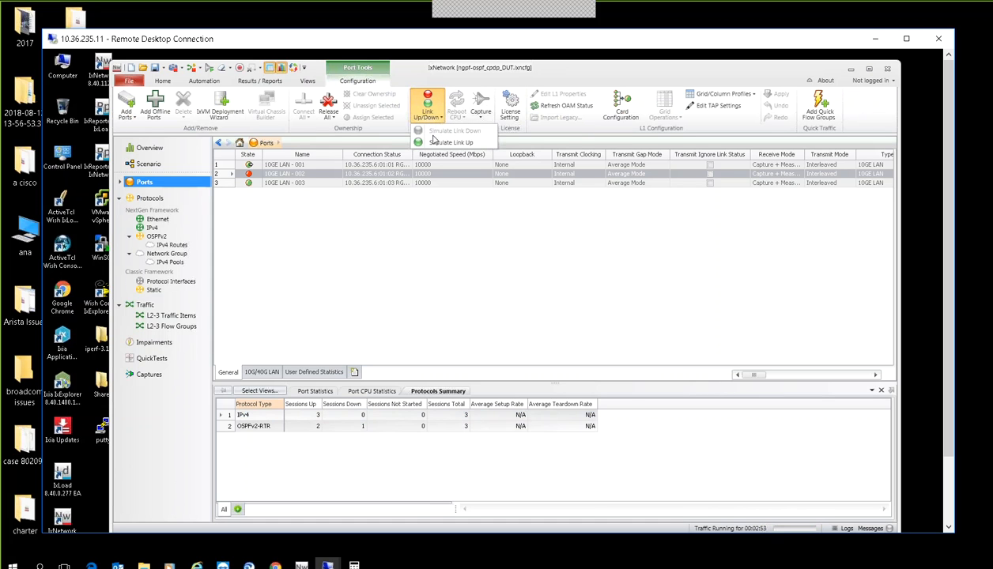
{"action": "left_click", "coordinate": [434, 143]}
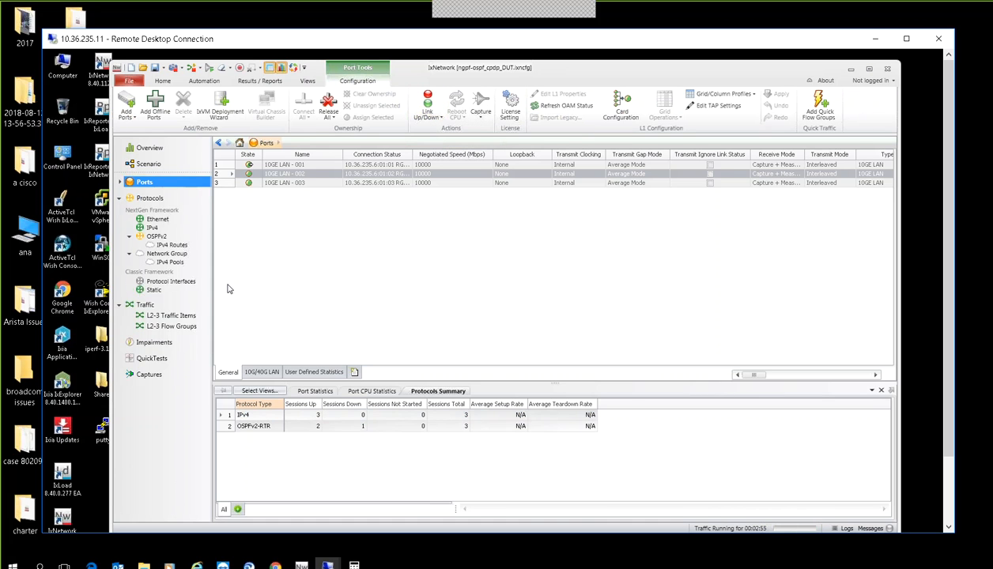
Check the frame counts and Rx frame rates of both flows in Flow Statistics and the convergence time columns in User Defined Statistics.
{"action": "left_click", "coordinate": [146, 306]}
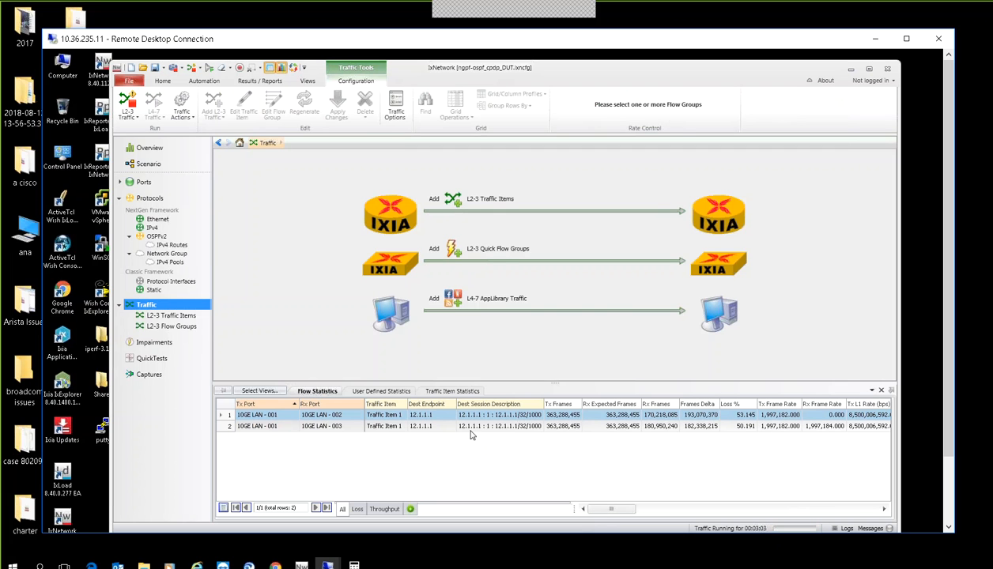
{"action": "left_click_drag", "start_coordinate": [598, 510], "coordinate": [623, 511]}
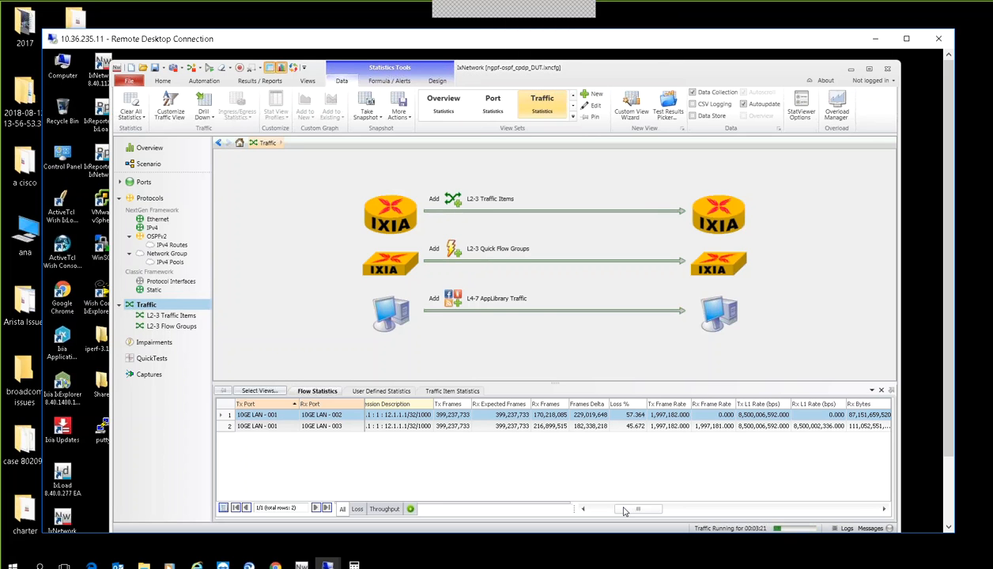
{"action": "left_click_drag", "start_coordinate": [623, 512], "coordinate": [569, 514]}
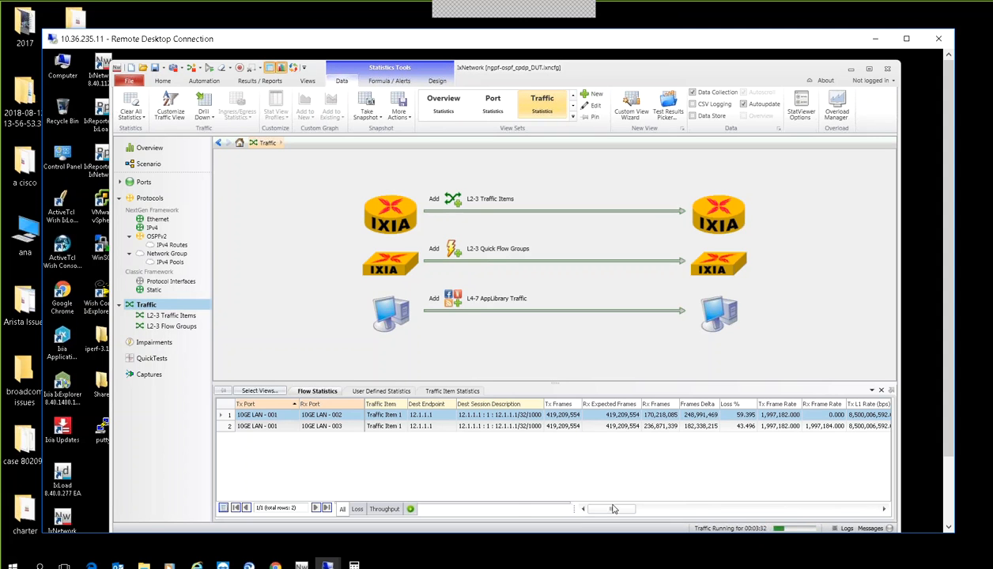
{"action": "left_click", "coordinate": [370, 393]}
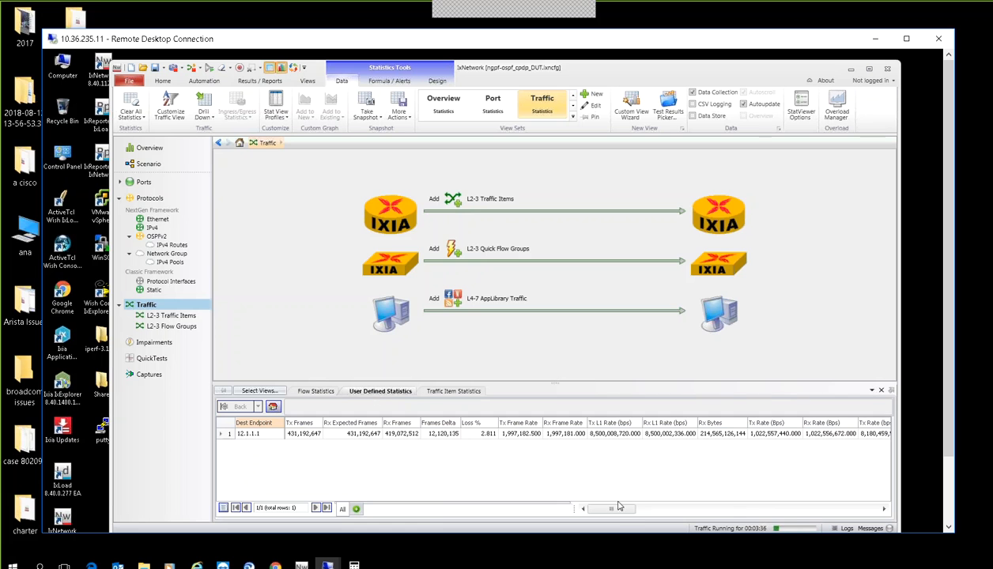
{"action": "left_click_drag", "start_coordinate": [616, 514], "coordinate": [895, 514]}
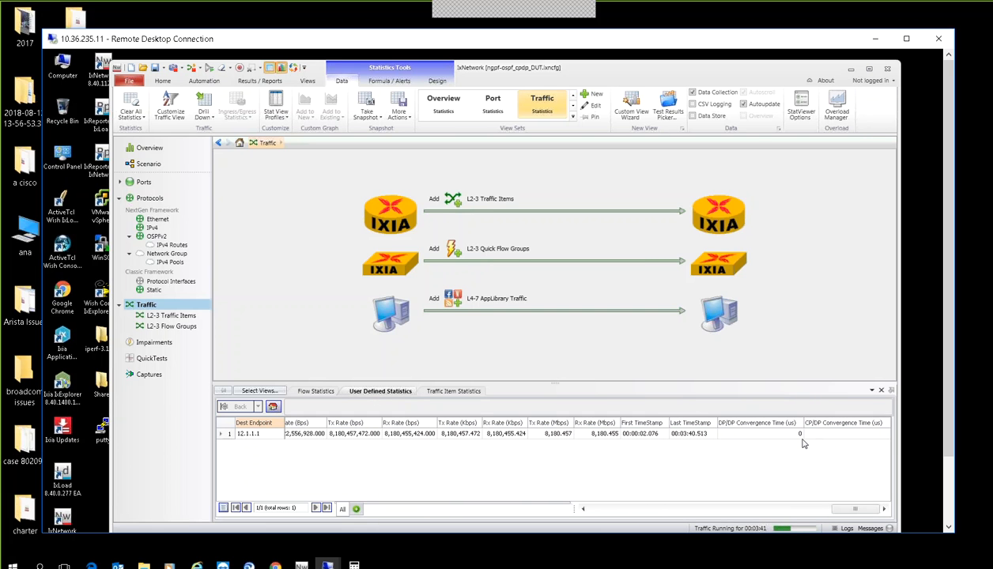
{"action": "left_click_drag", "start_coordinate": [858, 511], "coordinate": [577, 511]}
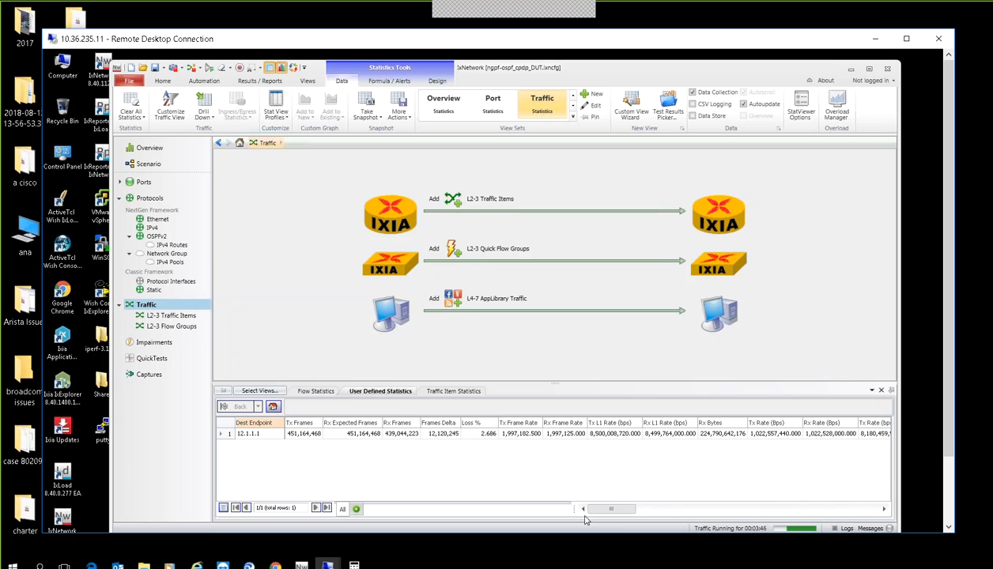
Examine the flows' threshold and event timestamps after the link-up, and read the DP/DP convergence time for destination 12.1.1.1 in User Defined Statistics.
{"action": "left_click", "coordinate": [317, 392]}
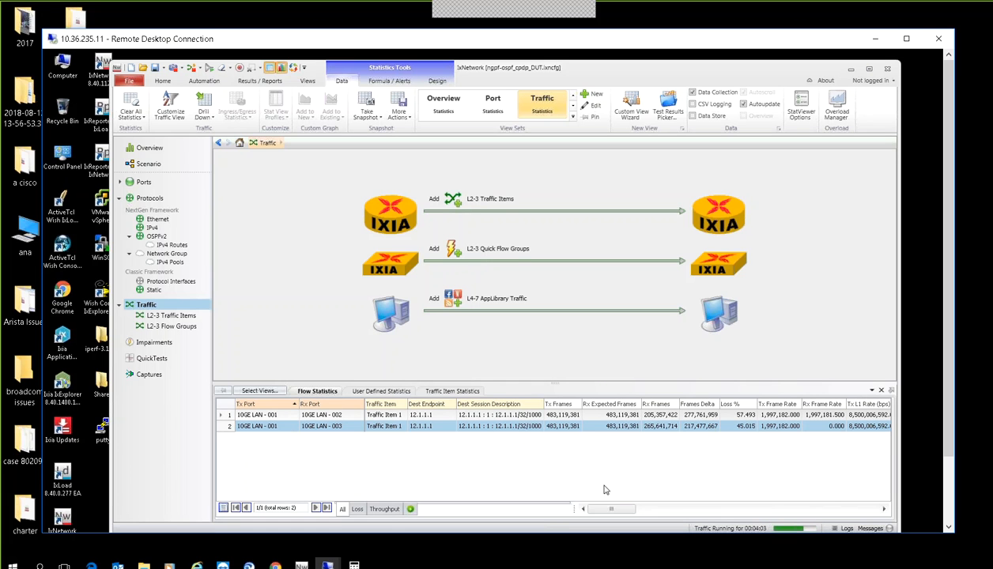
{"action": "left_click_drag", "start_coordinate": [607, 510], "coordinate": [875, 526]}
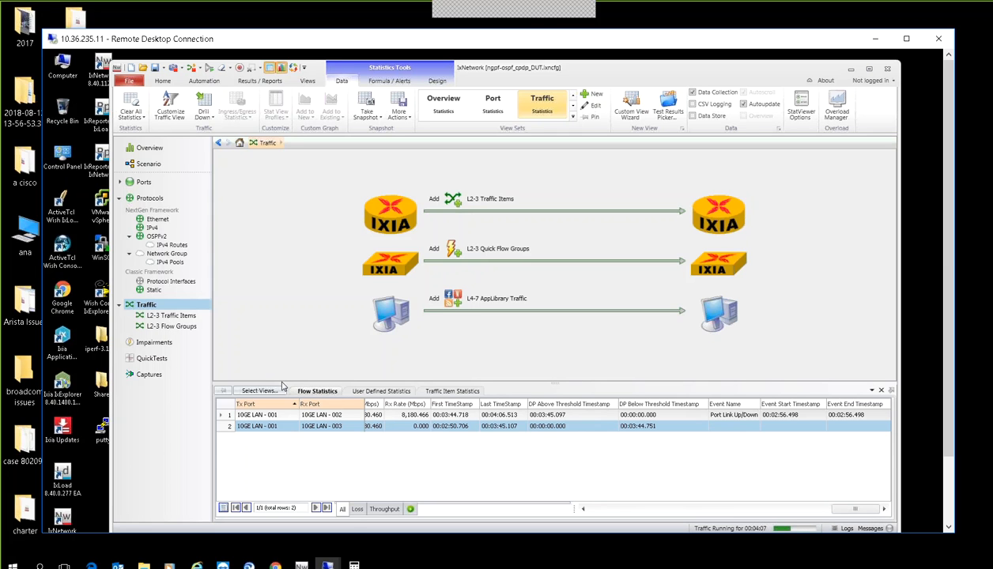
{"action": "left_click", "coordinate": [447, 393]}
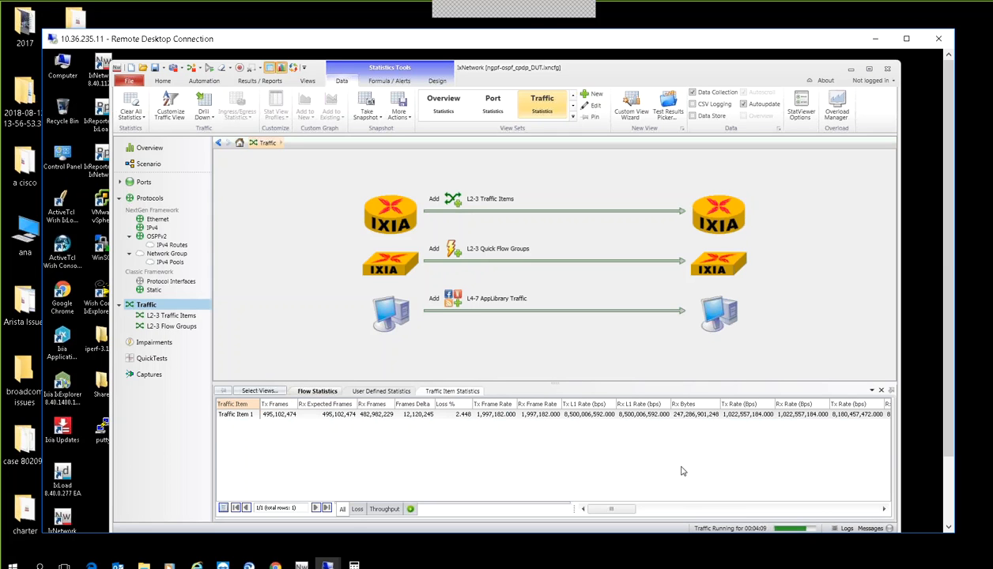
{"action": "left_click", "coordinate": [351, 392]}
{"action": "left_click_drag", "start_coordinate": [591, 508], "coordinate": [892, 502]}
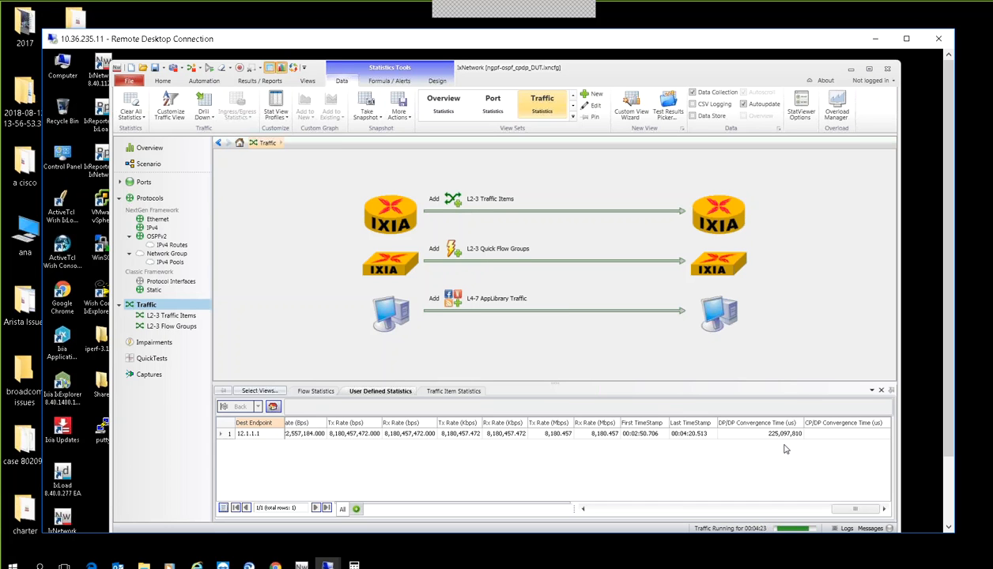
{"action": "mouse_move", "coordinate": [840, 511]}
{"action": "left_mouse_down"}
{"action": "mouse_move", "coordinate": [787, 504]}
{"action": "mouse_move", "coordinate": [845, 506]}
{"action": "left_mouse_up"}
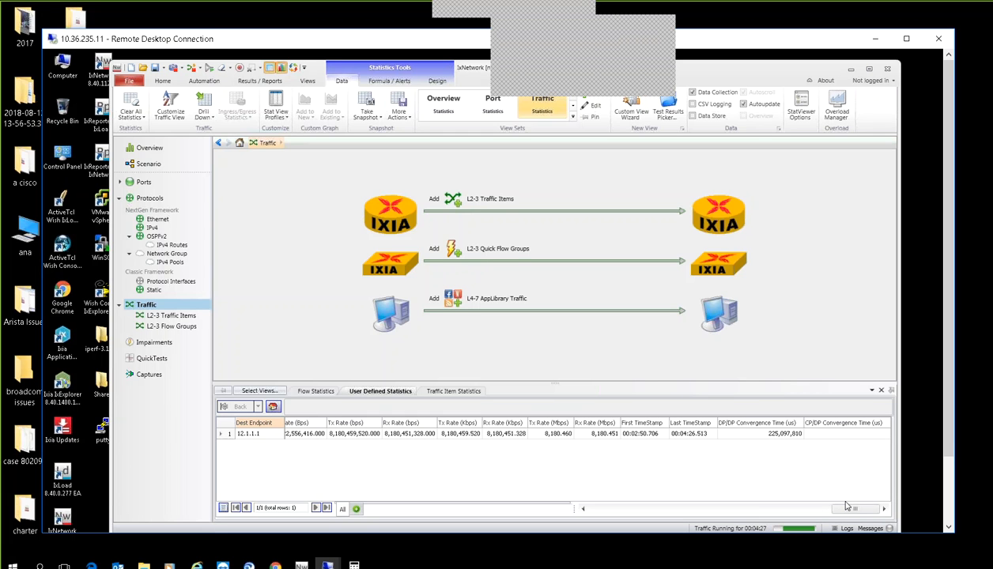